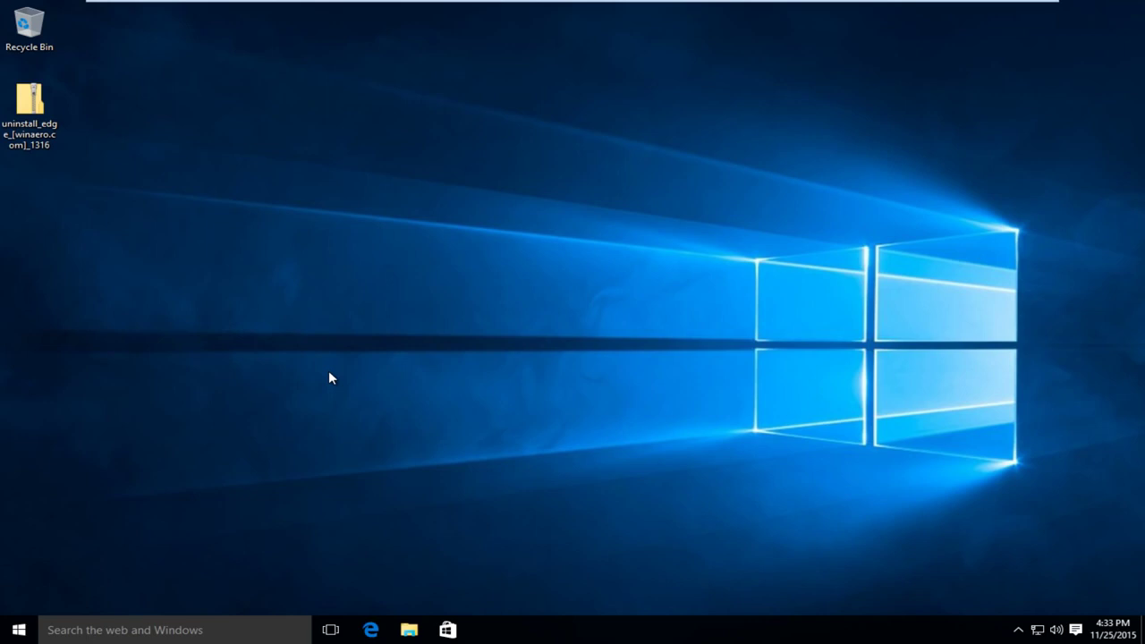
Extract the uninstall_edge zip to a desktop folder, with Show extracted files unticked
left_click(30, 101)
right_click(32, 103)
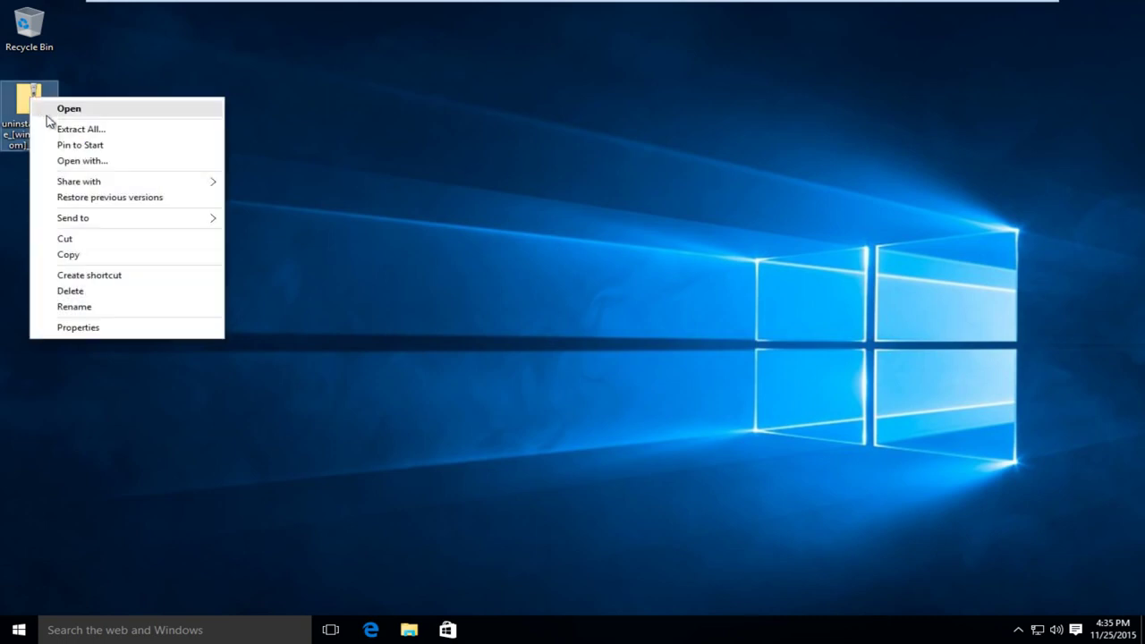
left_click(59, 131)
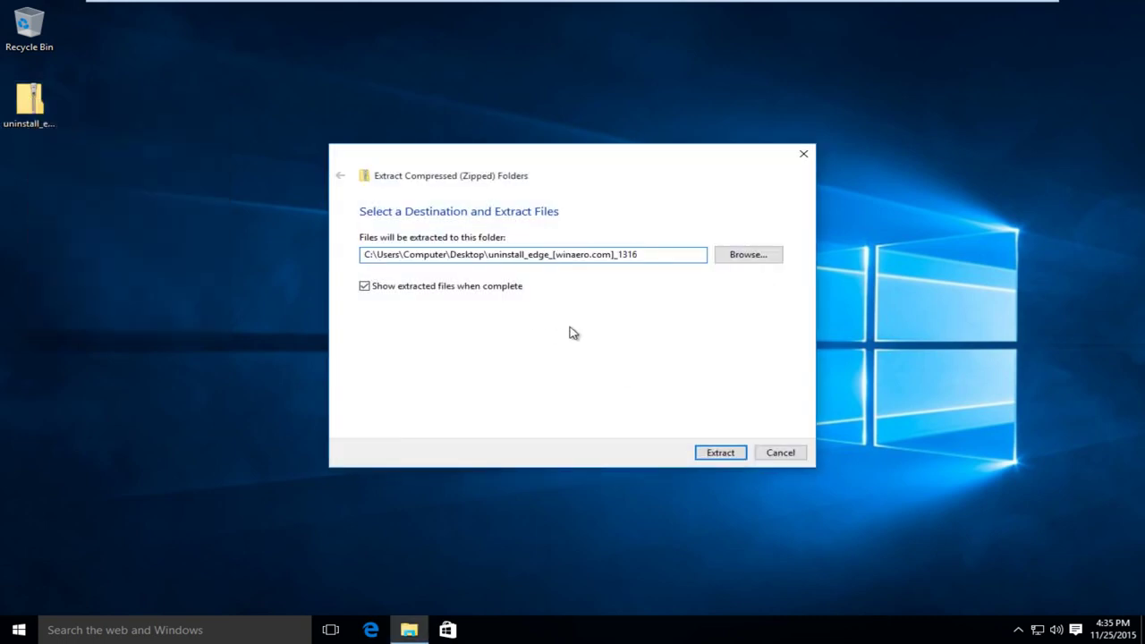
left_click(514, 286)
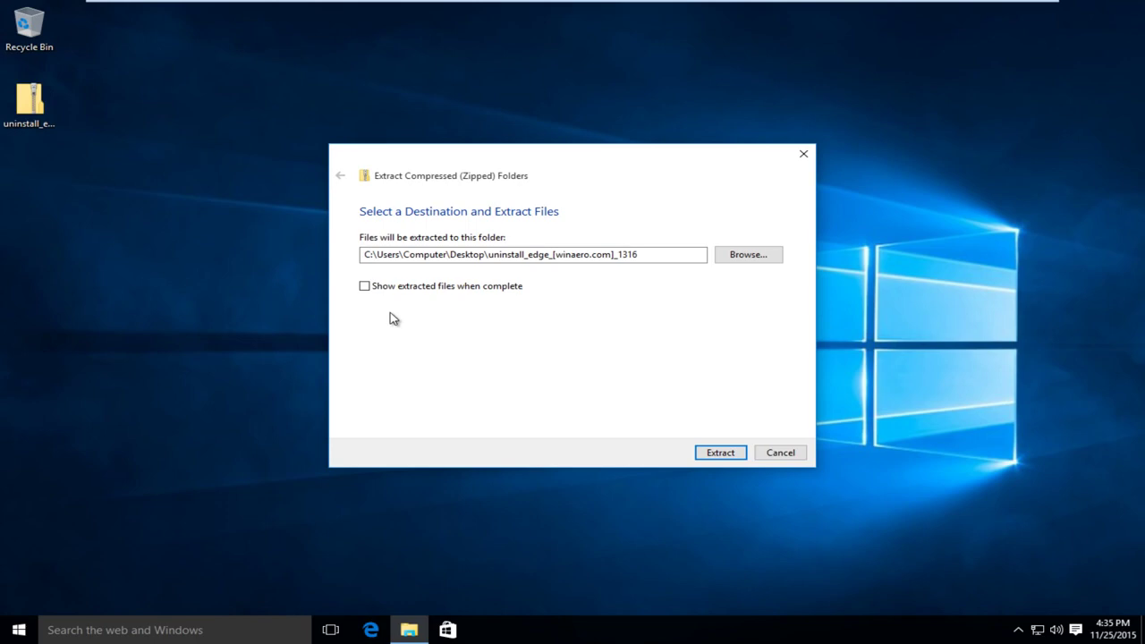
left_click(728, 455)
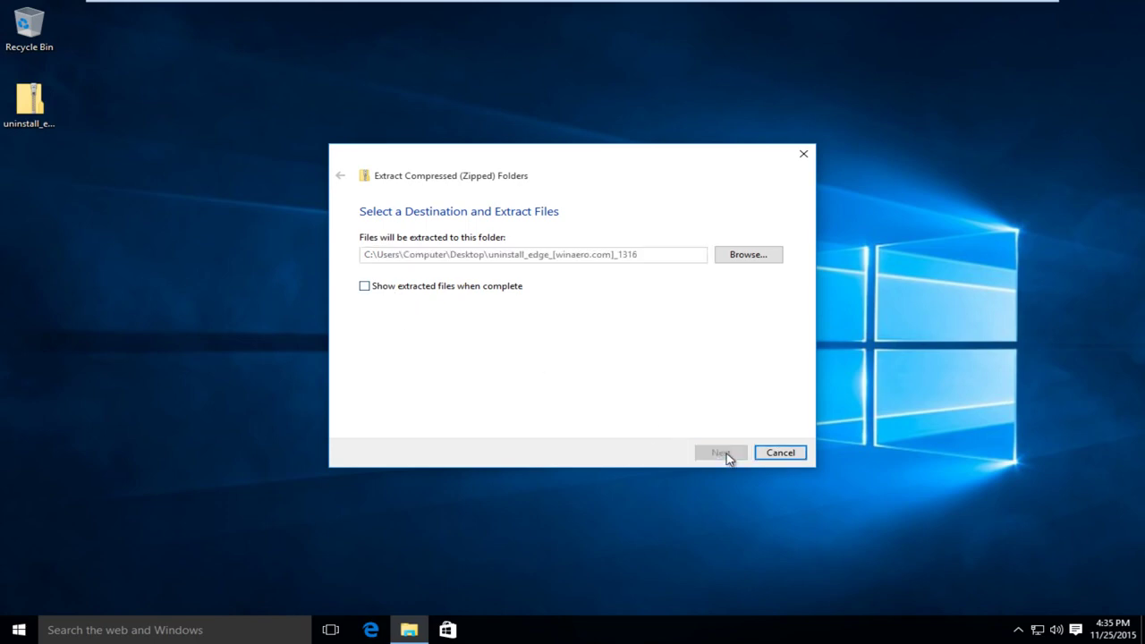
Run the Uninstall Edge script in the extracted folder as administrator
double_click(34, 183)
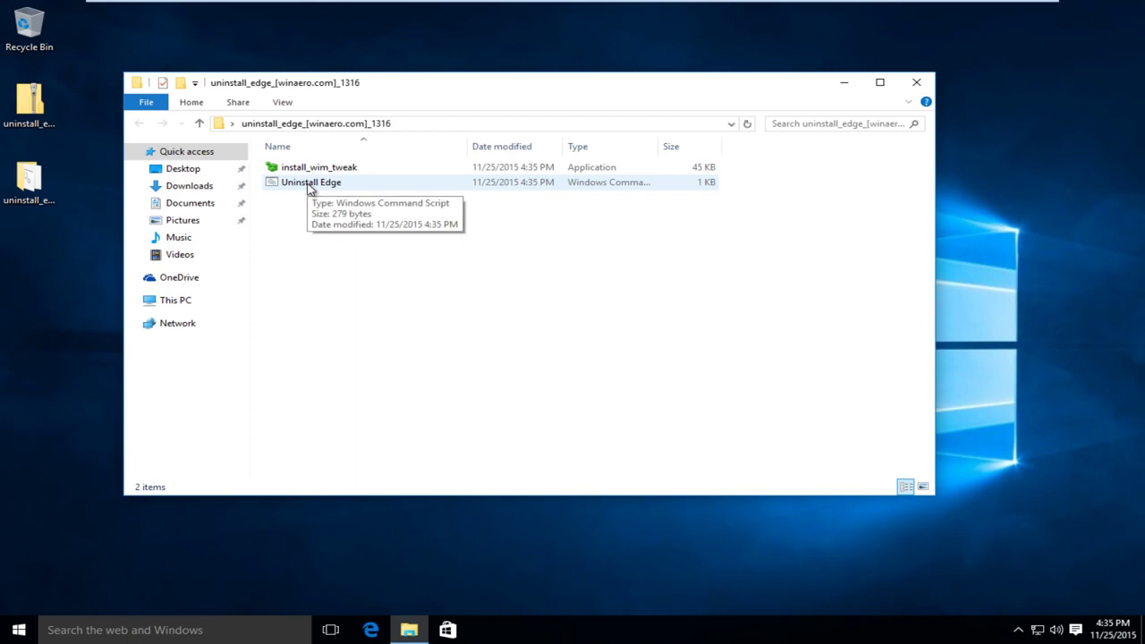
left_click(303, 187)
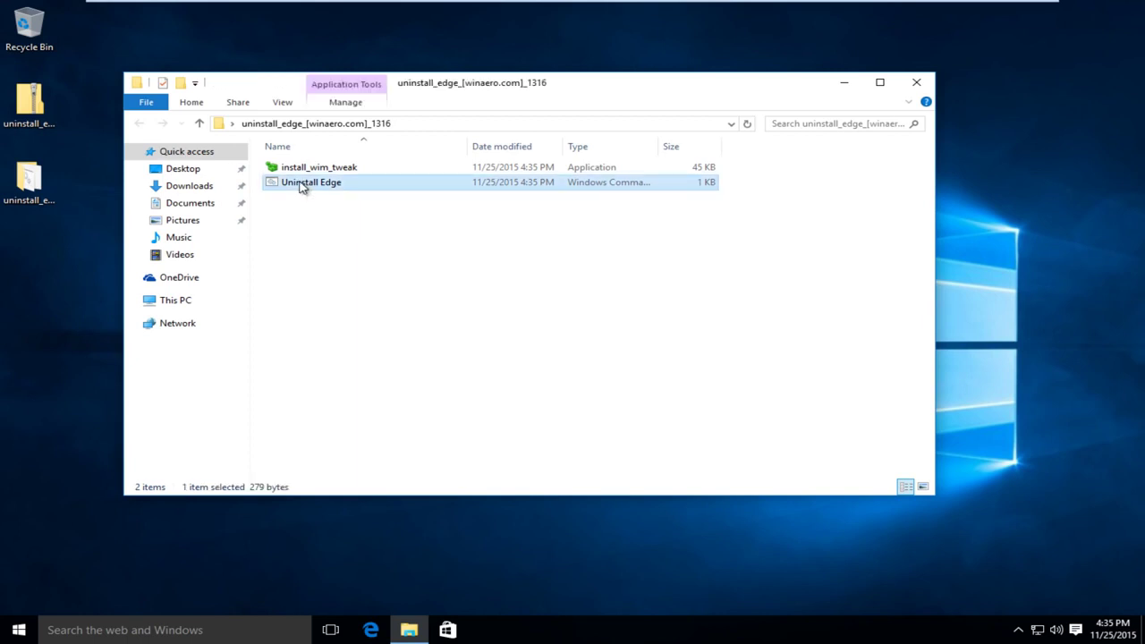
right_click(301, 184)
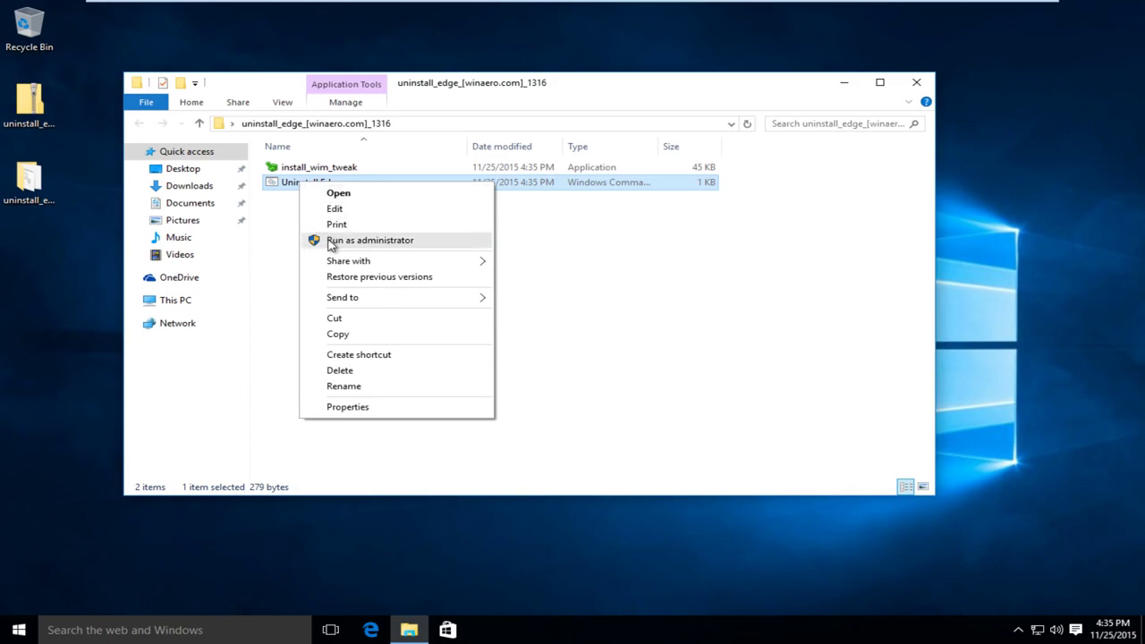
left_click(331, 242)
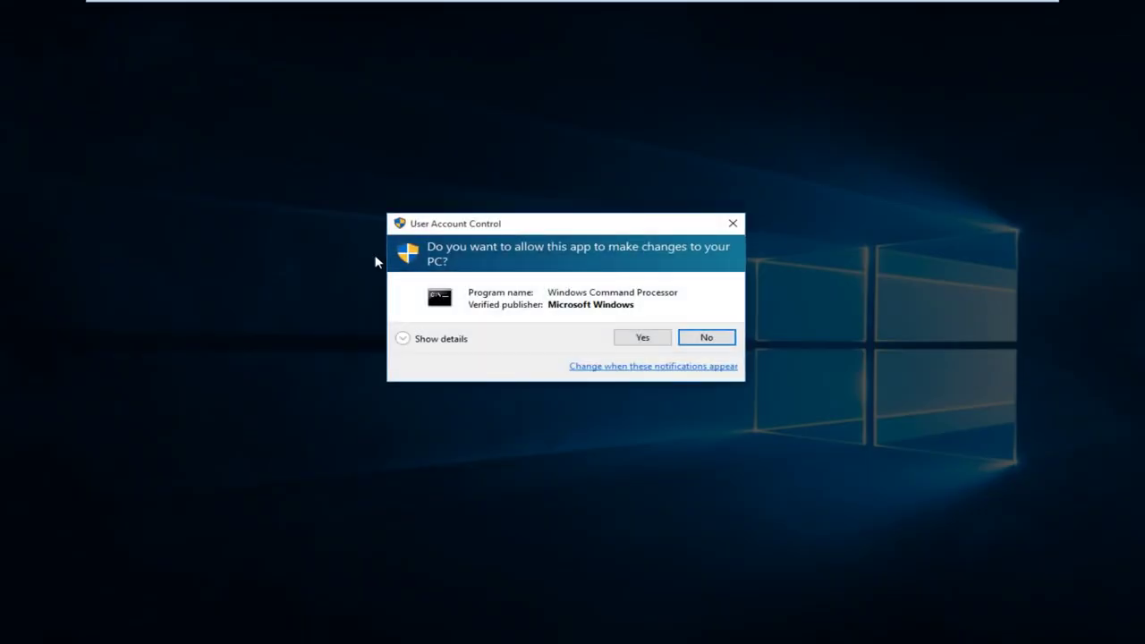
Approve the UAC prompt, resume the paused script until Edge is removed, then close Command Prompt
left_click(633, 339)
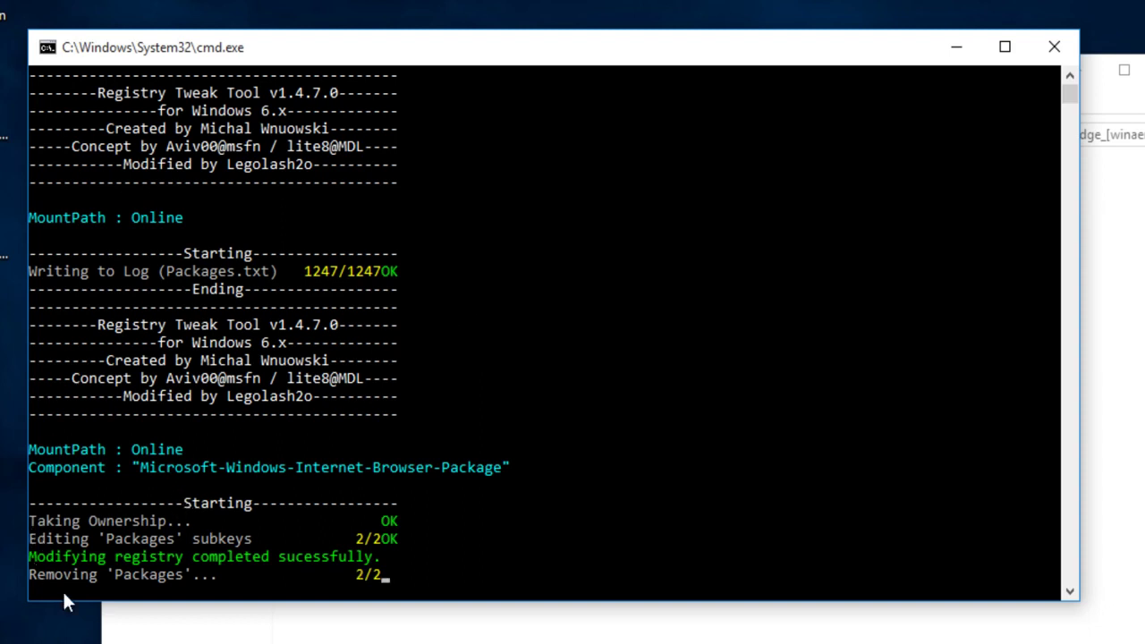
left_click(400, 573)
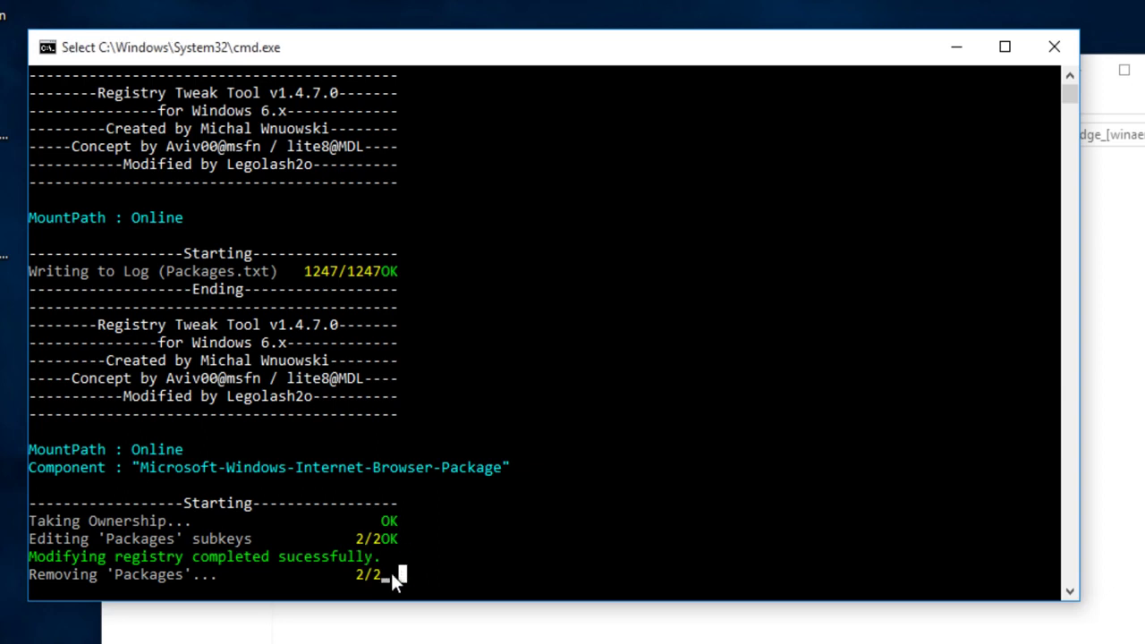
key("Escape")
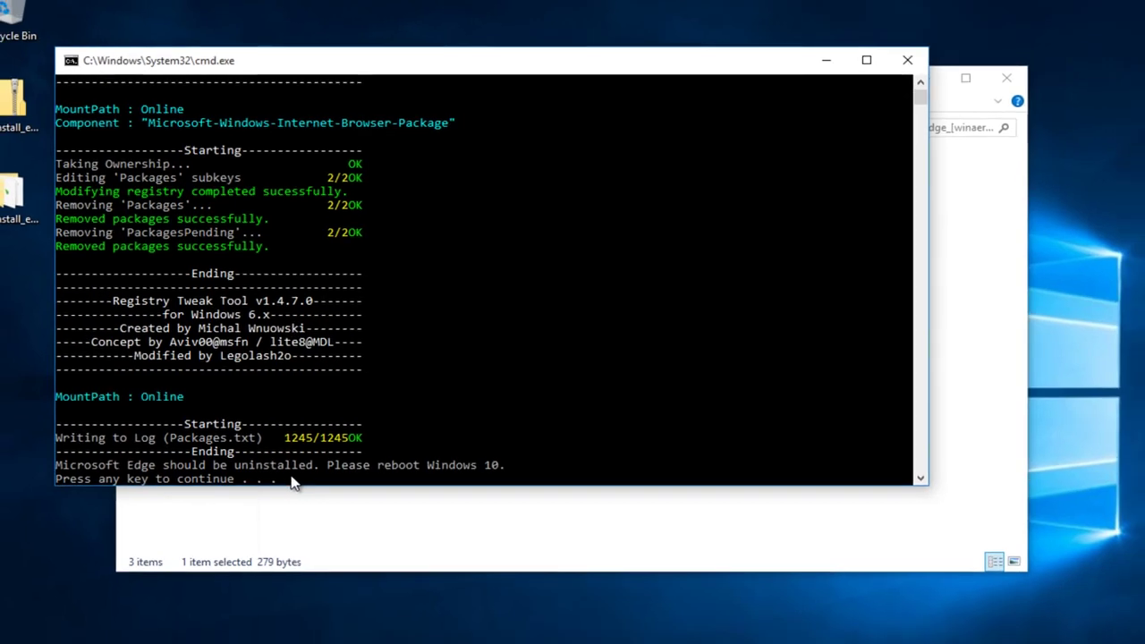
key("Return")
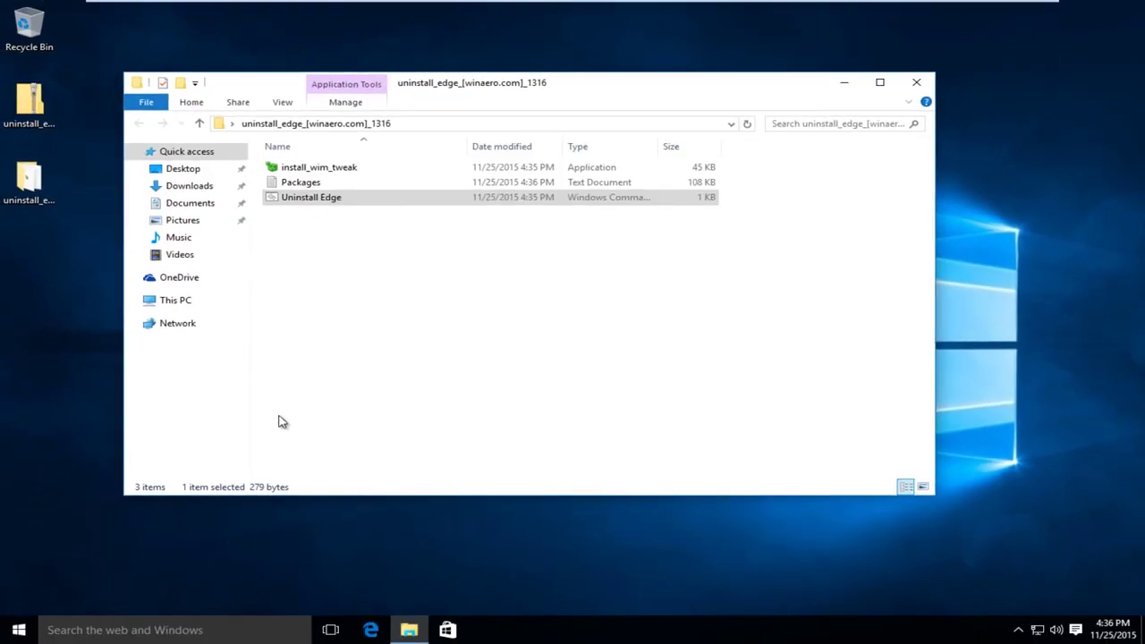
Close the uninstall folder window and restart Windows from Start's Shut down or sign out menu
mouse_move(154, 433)
left_click(627, 268)
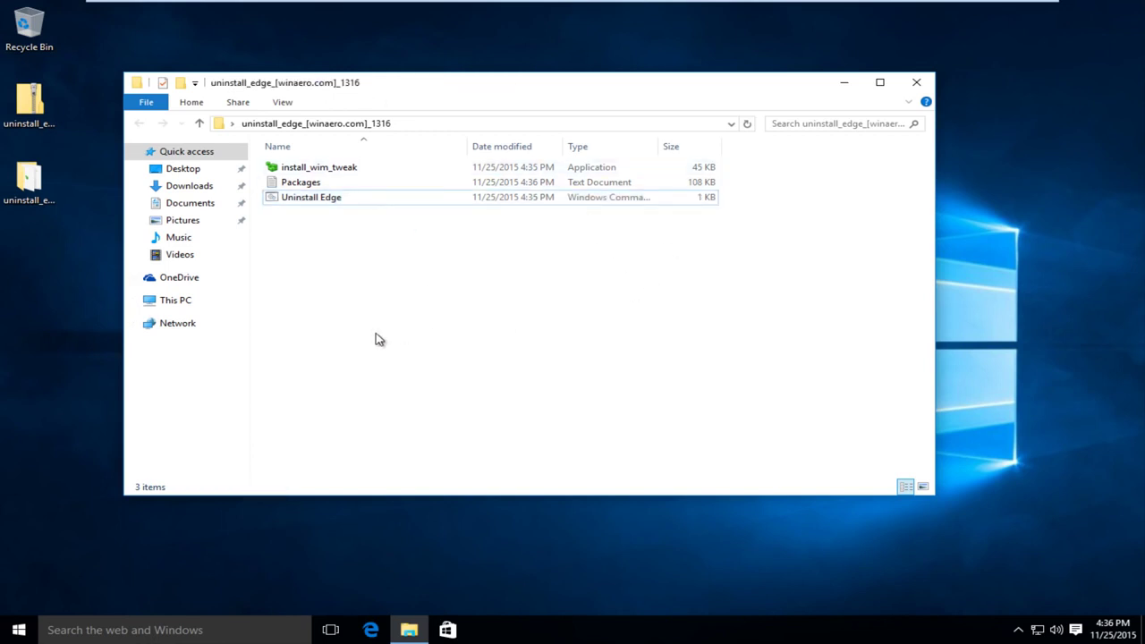
left_click(910, 88)
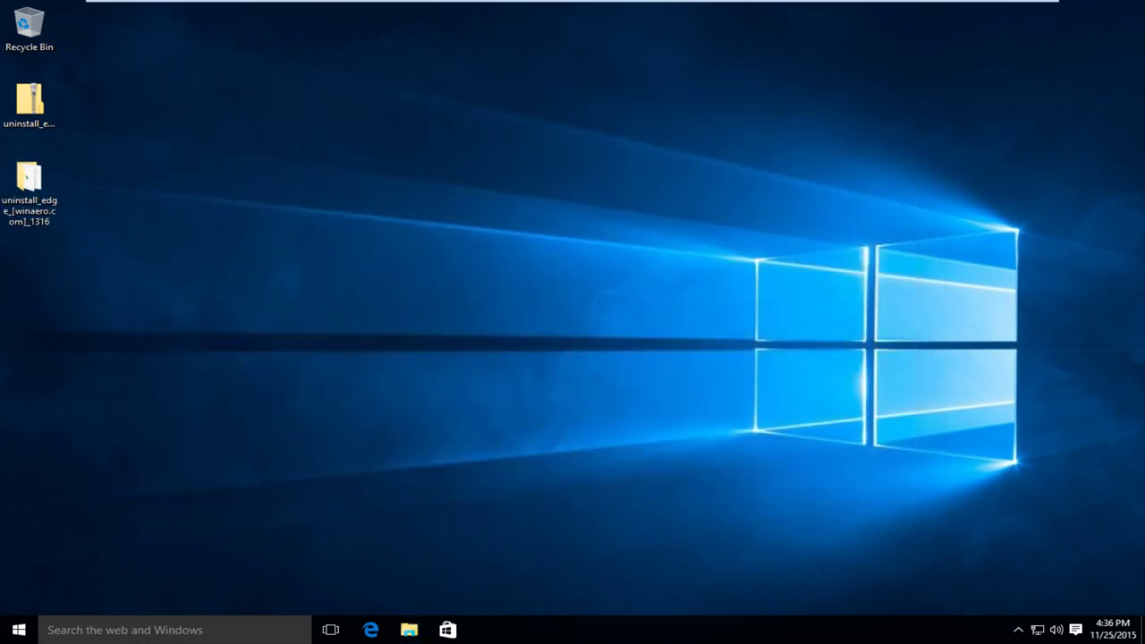
right_click(27, 626)
mouse_move(93, 597)
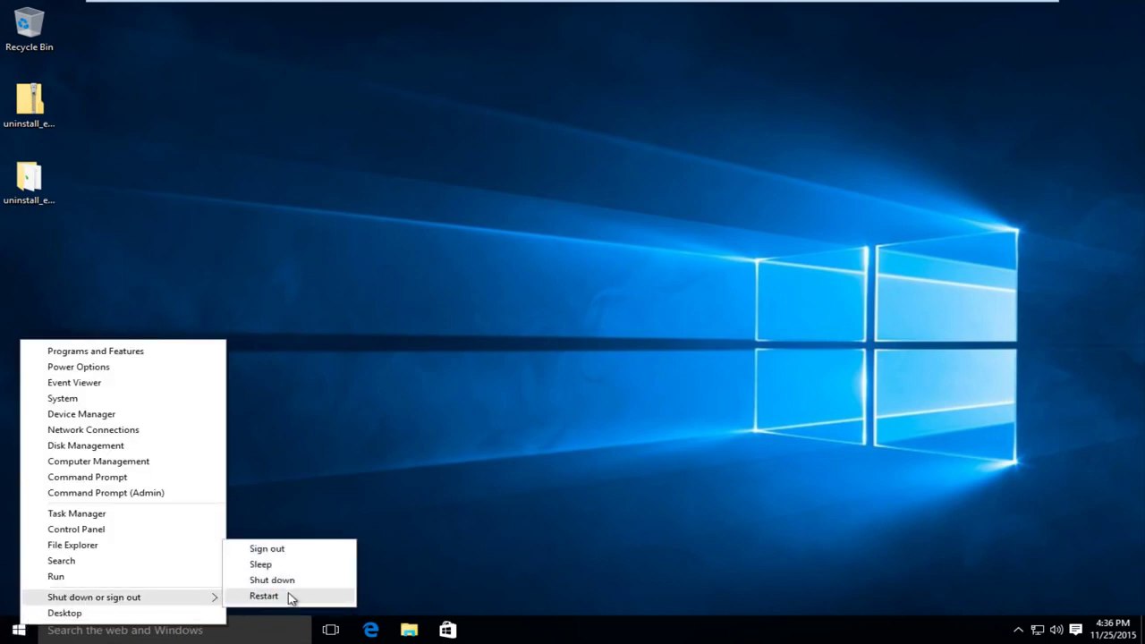
left_click(285, 596)
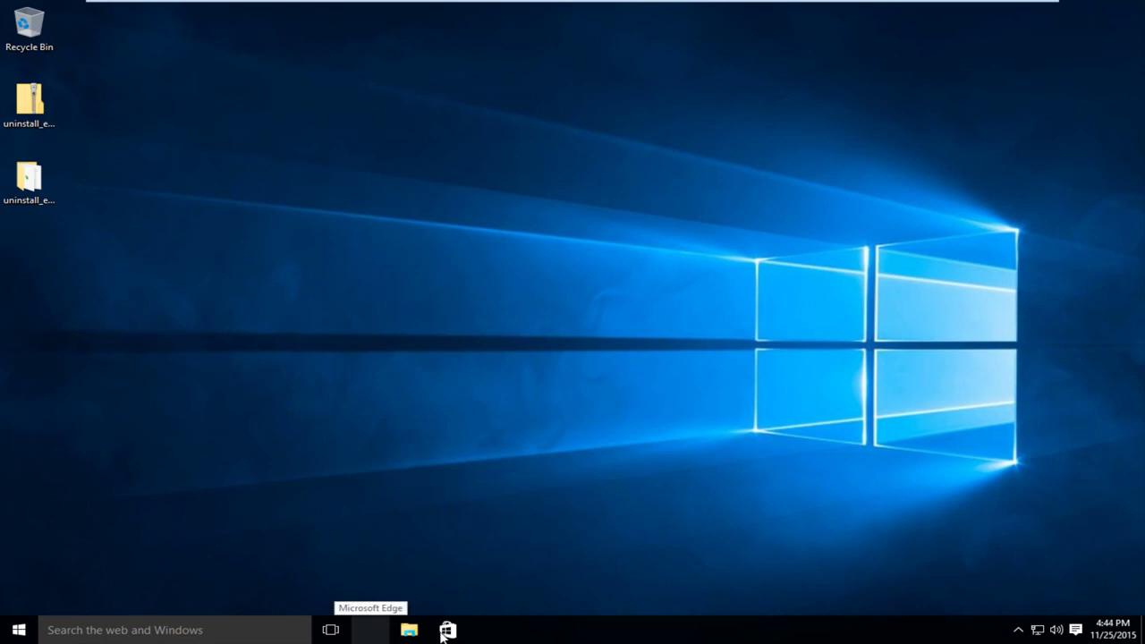
Unpin the blank Microsoft Edge taskbar shortcut, then try launching Edge by searching 'edge'
right_click(370, 630)
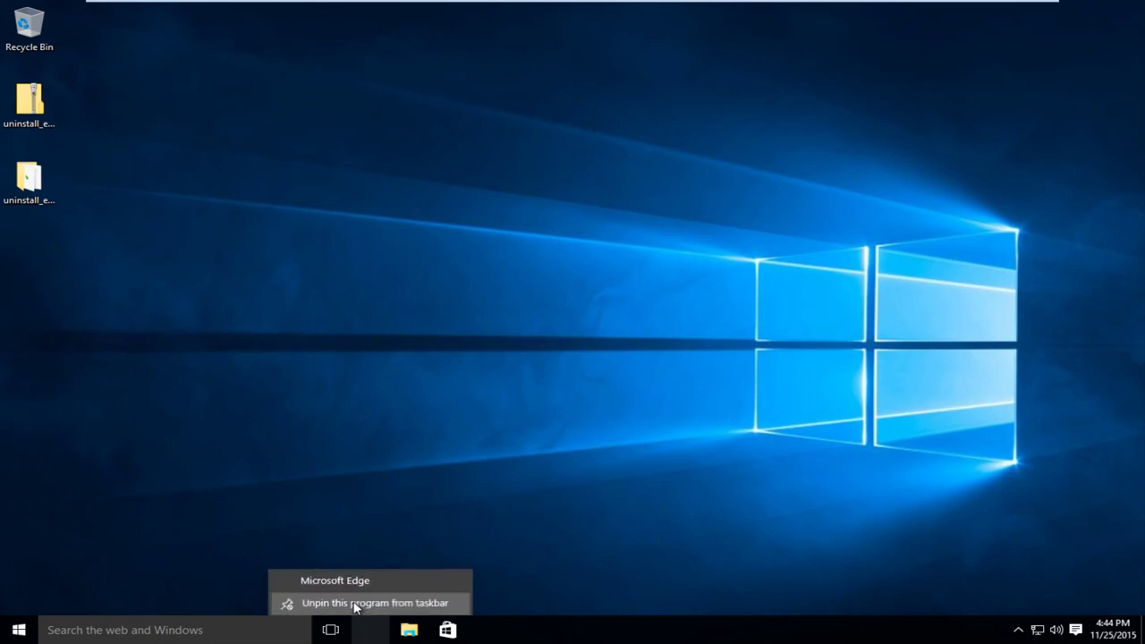
left_click(355, 604)
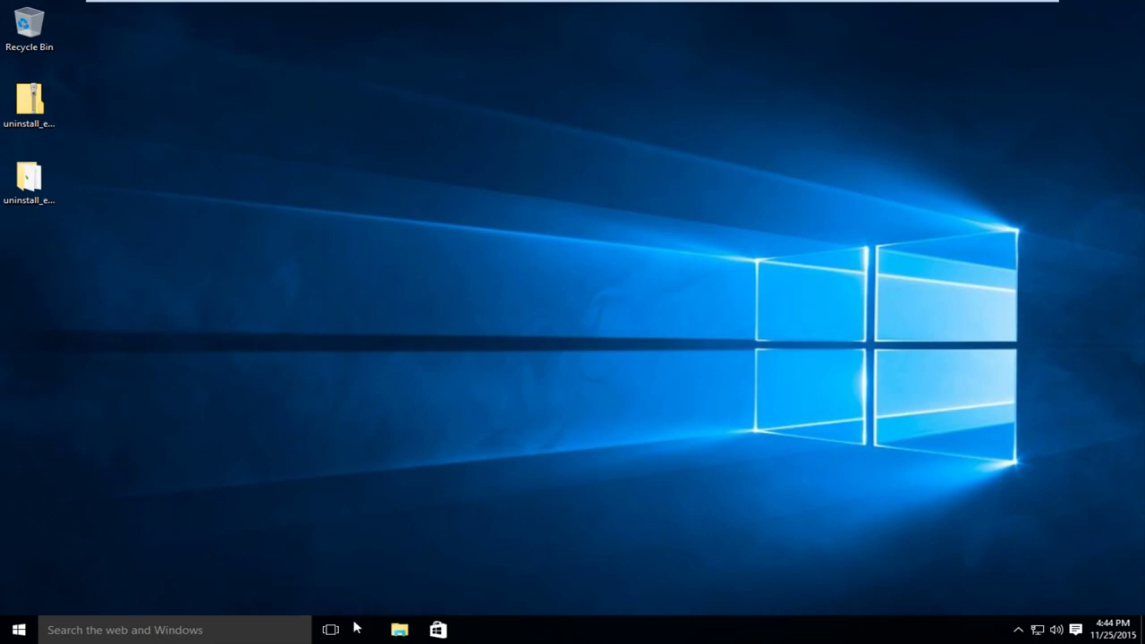
left_click(175, 631)
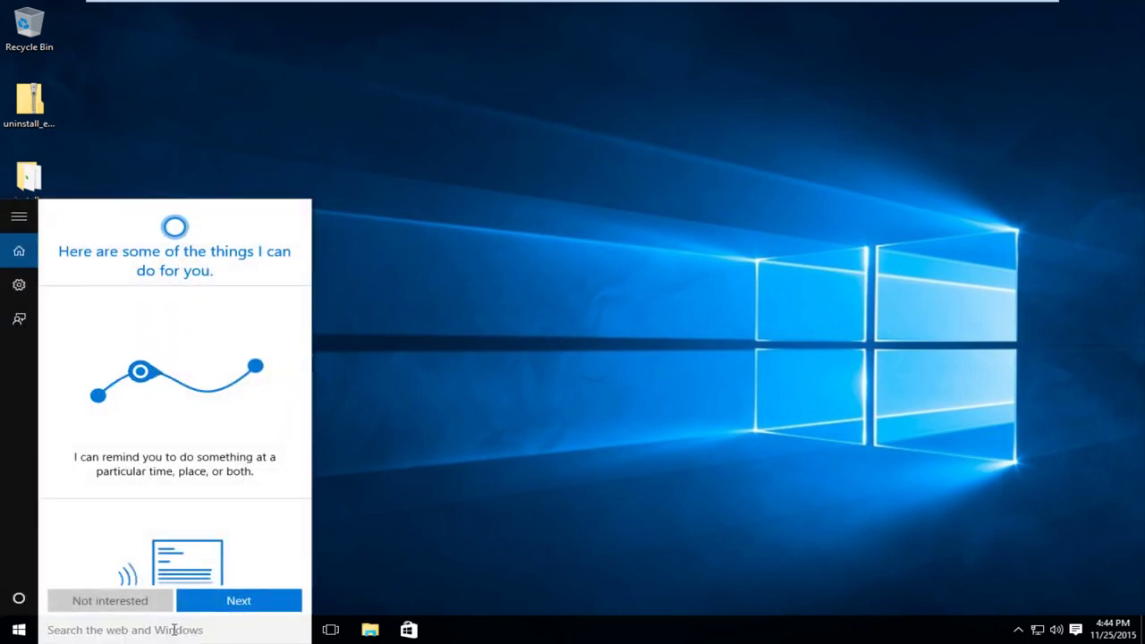
type("edge")
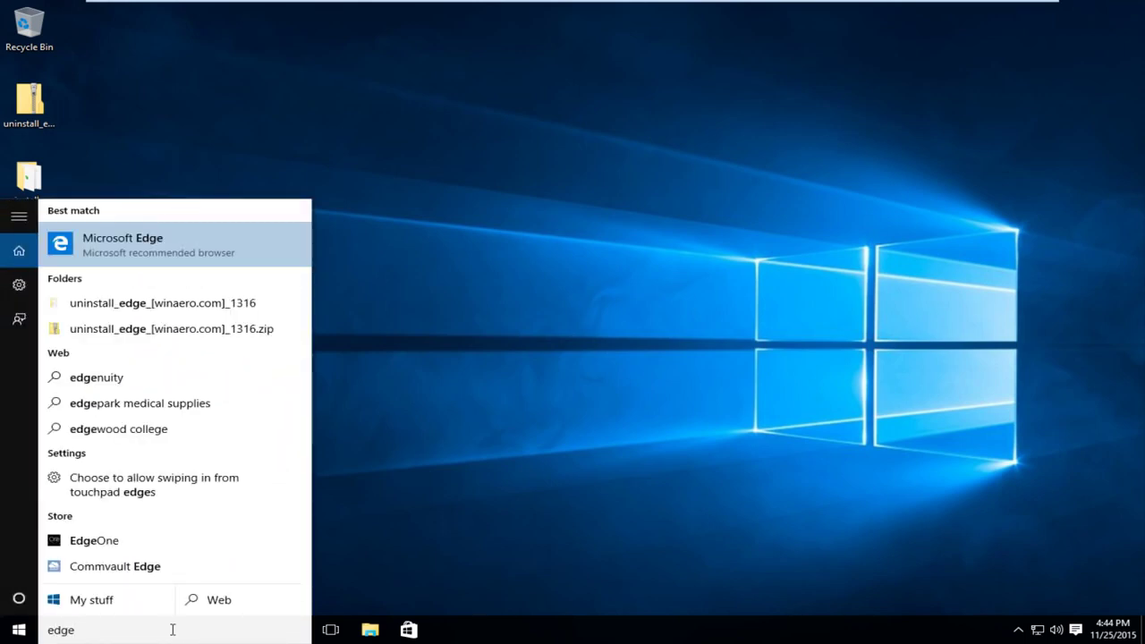
left_click(150, 247)
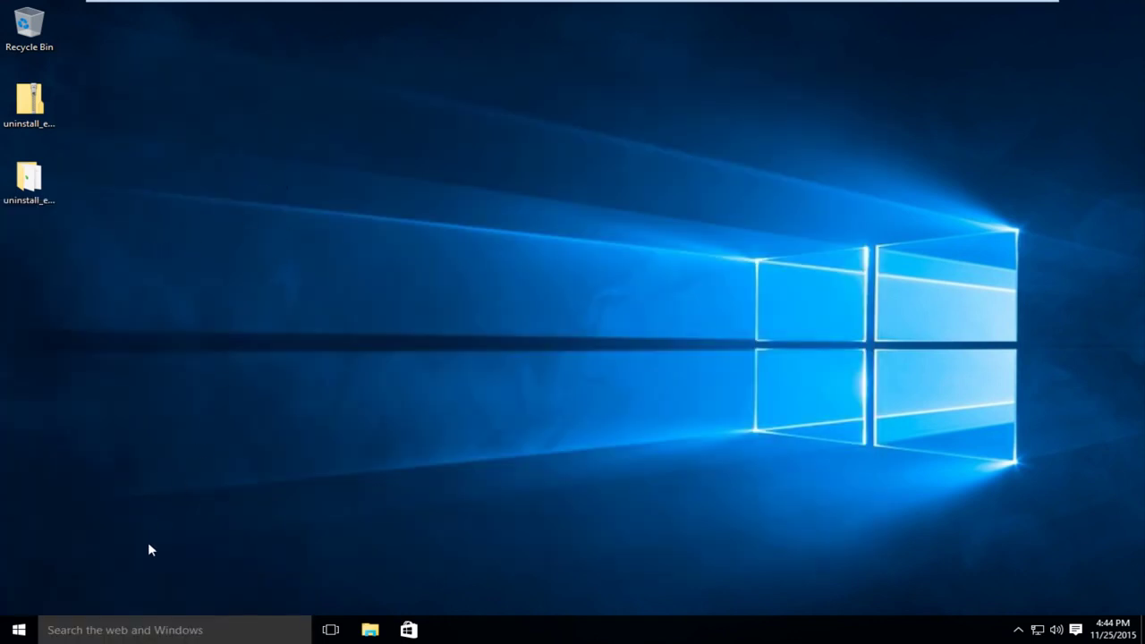